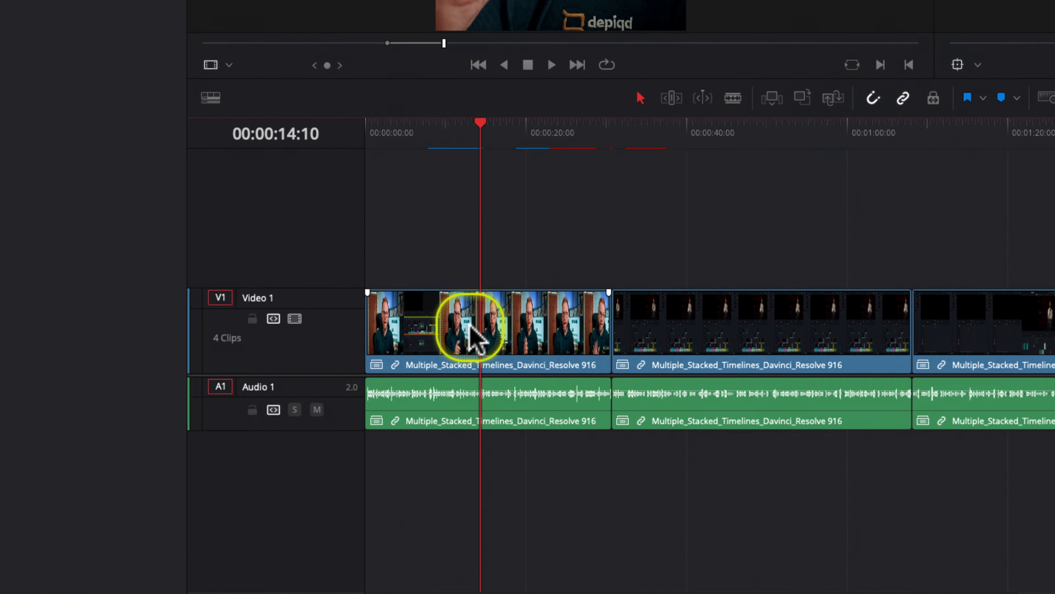
# - Decompose the first nested clip in place into its separate clips, using clips only
pyautogui.rightClick(406, 432)
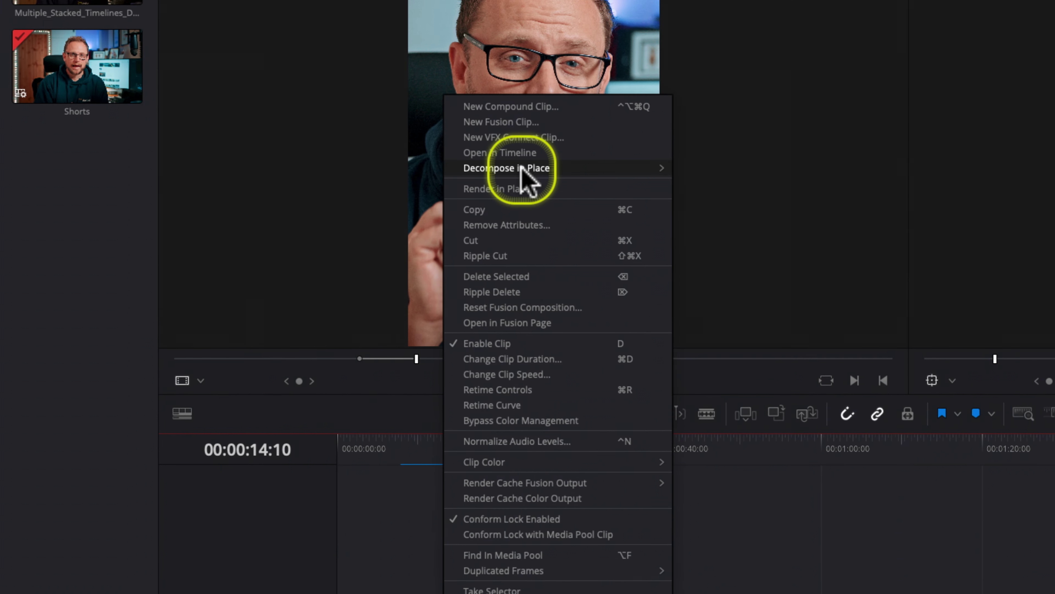
pyautogui.moveTo(621, 168)
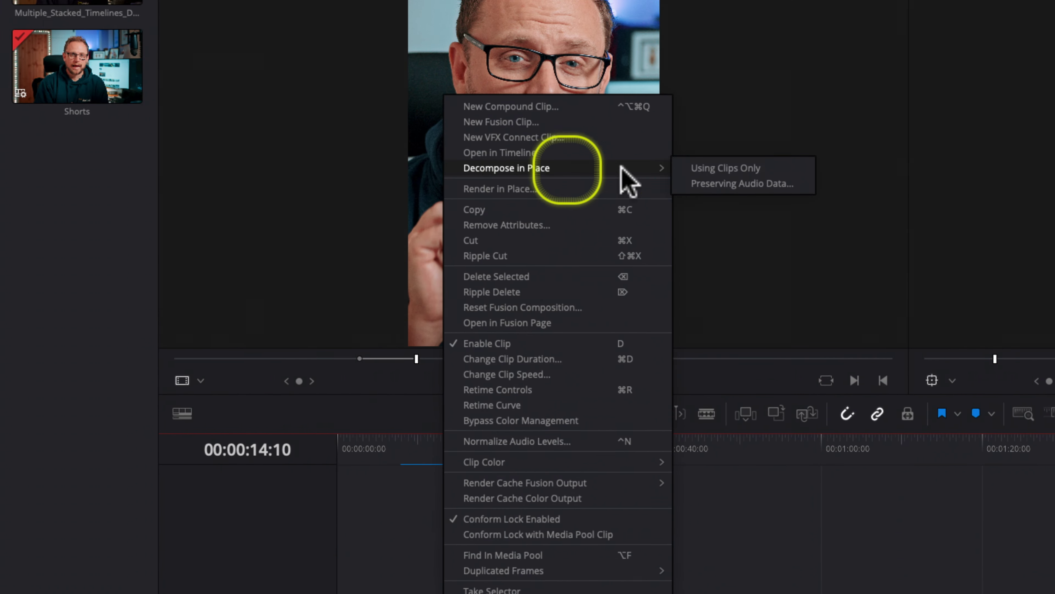
pyautogui.click(739, 169)
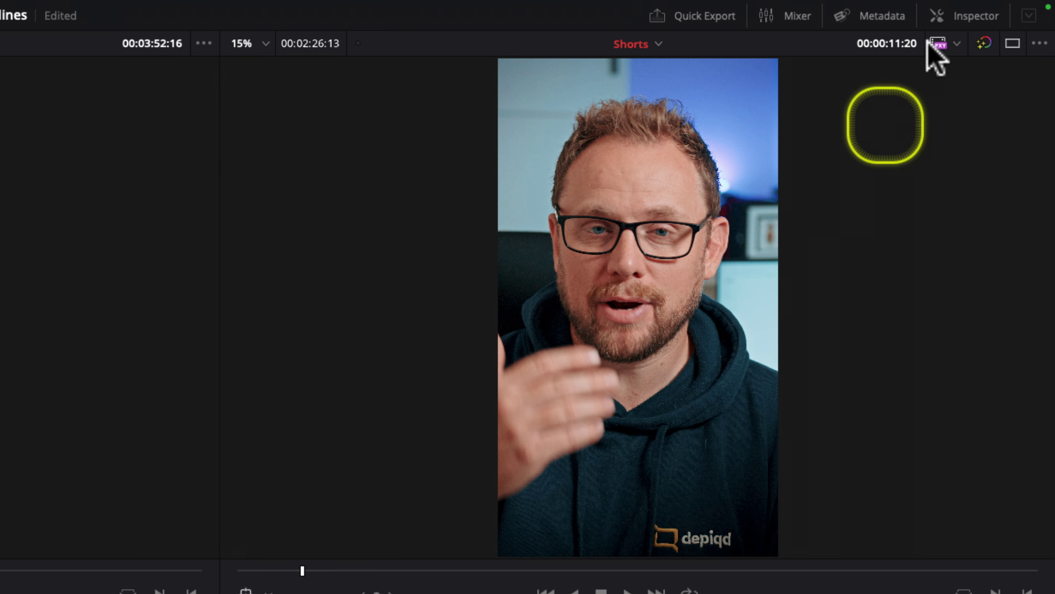
# - Drag the lower third's Transform Position X in the Inspector to slide it over the speaker
pyautogui.click(968, 17)
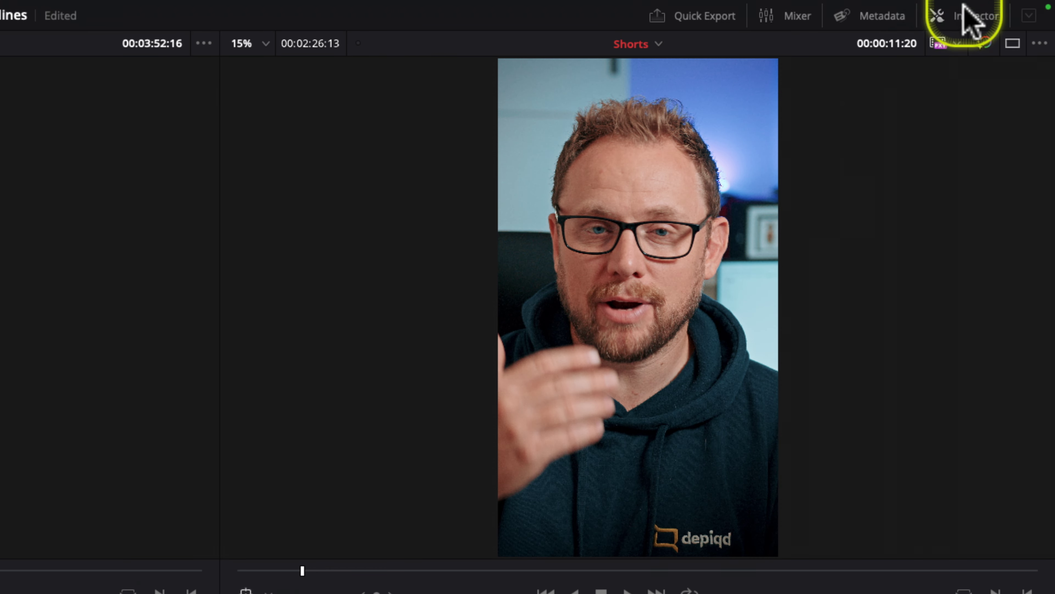
pyautogui.click(856, 162)
pyautogui.moveTo(855, 165); pyautogui.dragTo(568, 184)
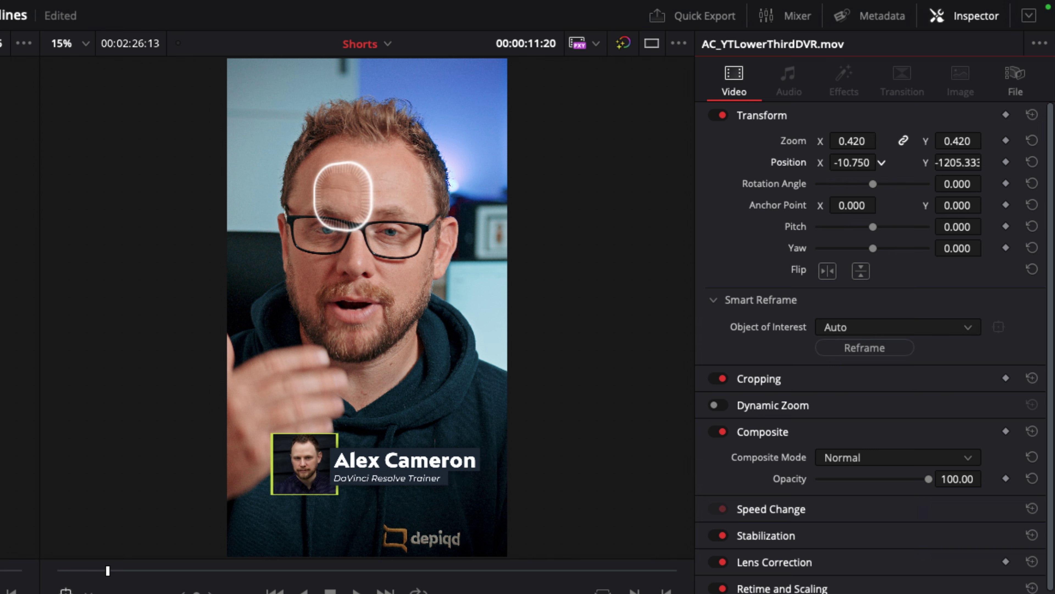
pyautogui.click(851, 141)
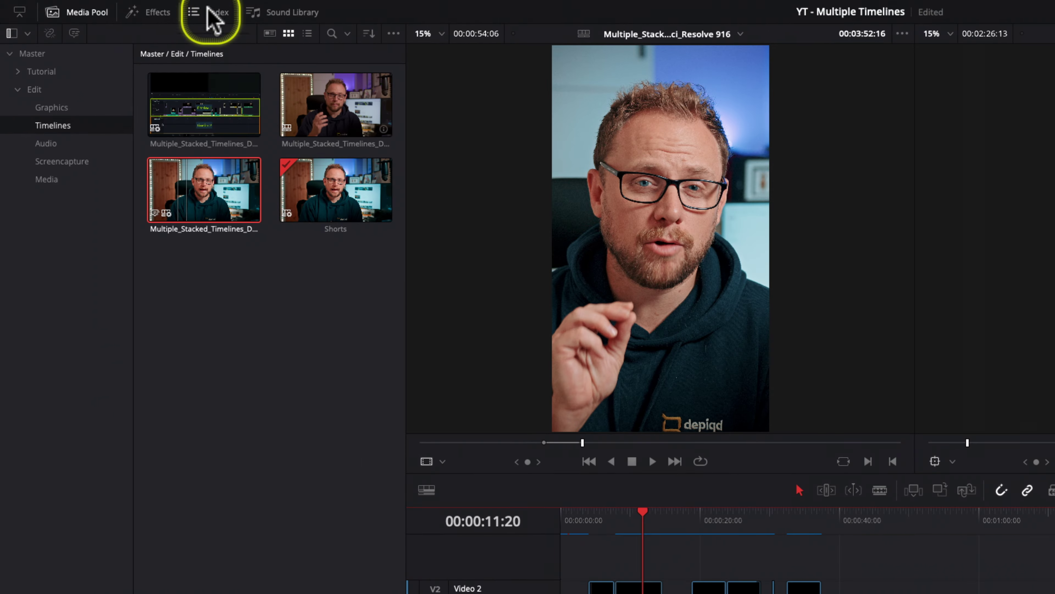
# - Create subtitles from the audio with default settings and enlarge the subtitle track
pyautogui.click(222, 8)
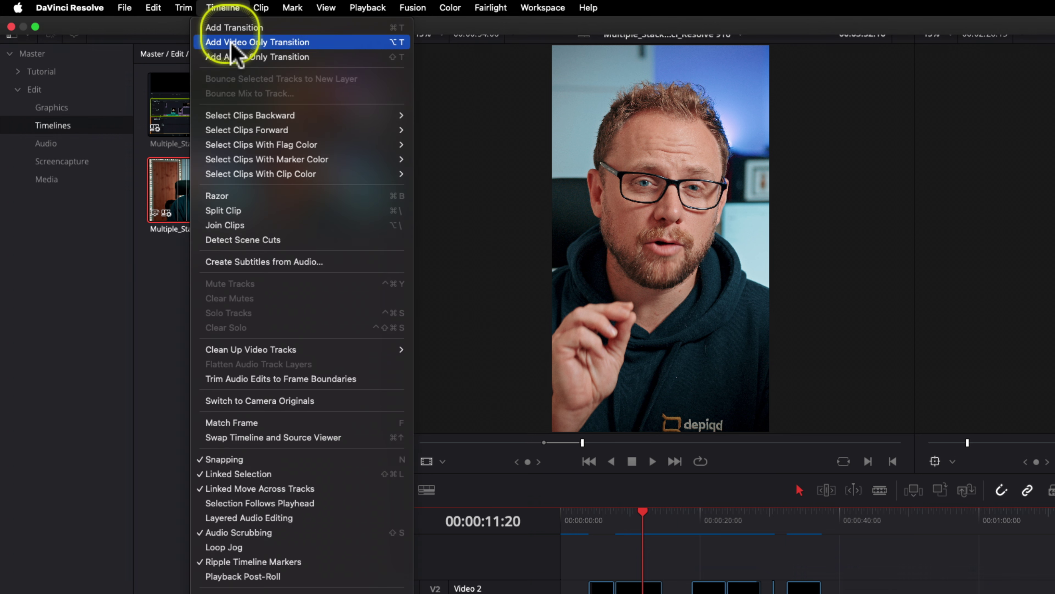
pyautogui.click(285, 261)
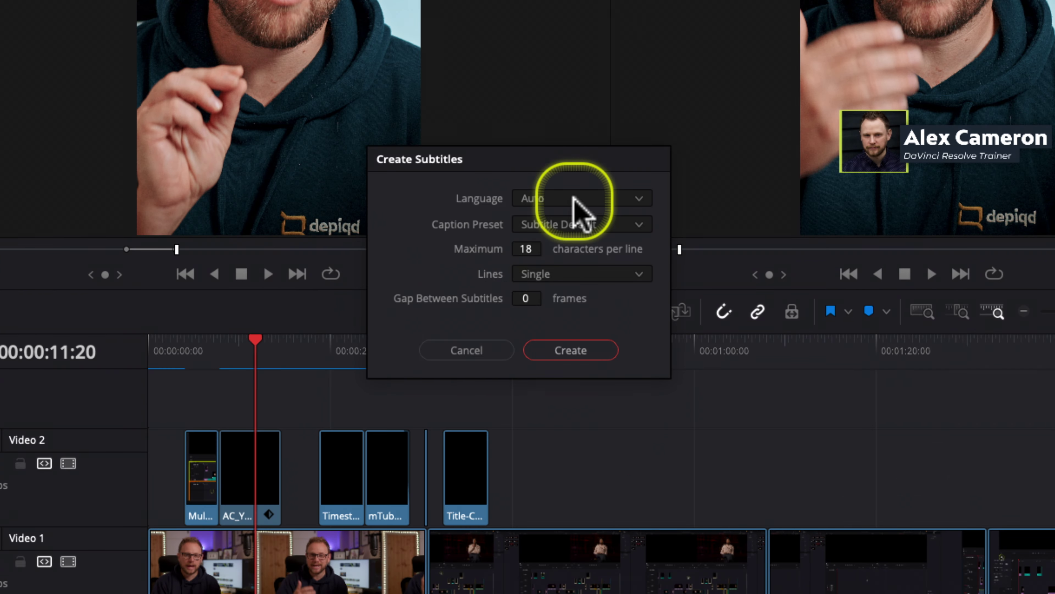
pyautogui.click(570, 352)
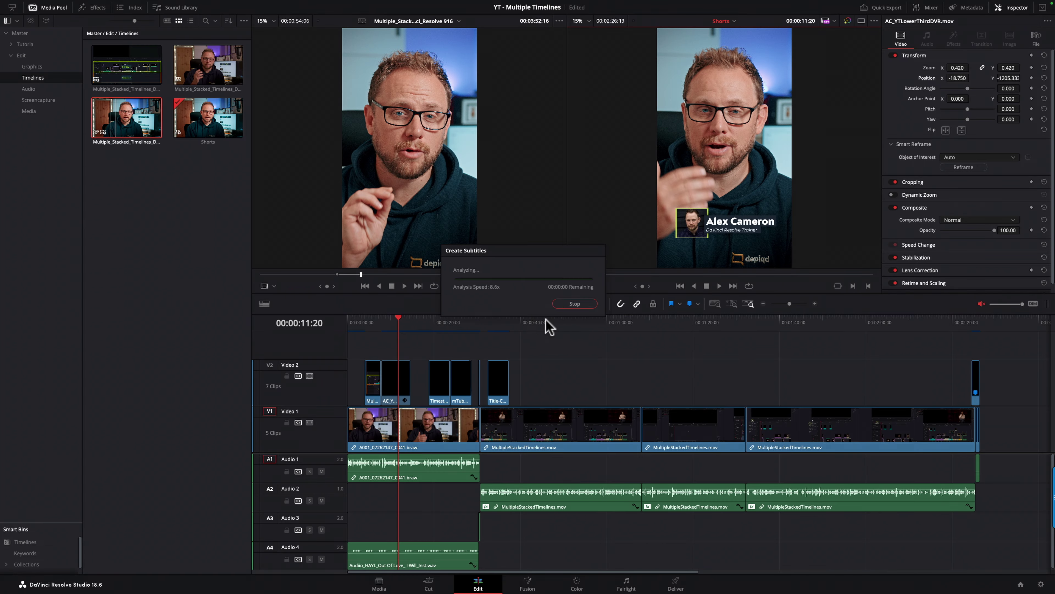
pyautogui.moveTo(330, 358); pyautogui.dragTo(328, 437)
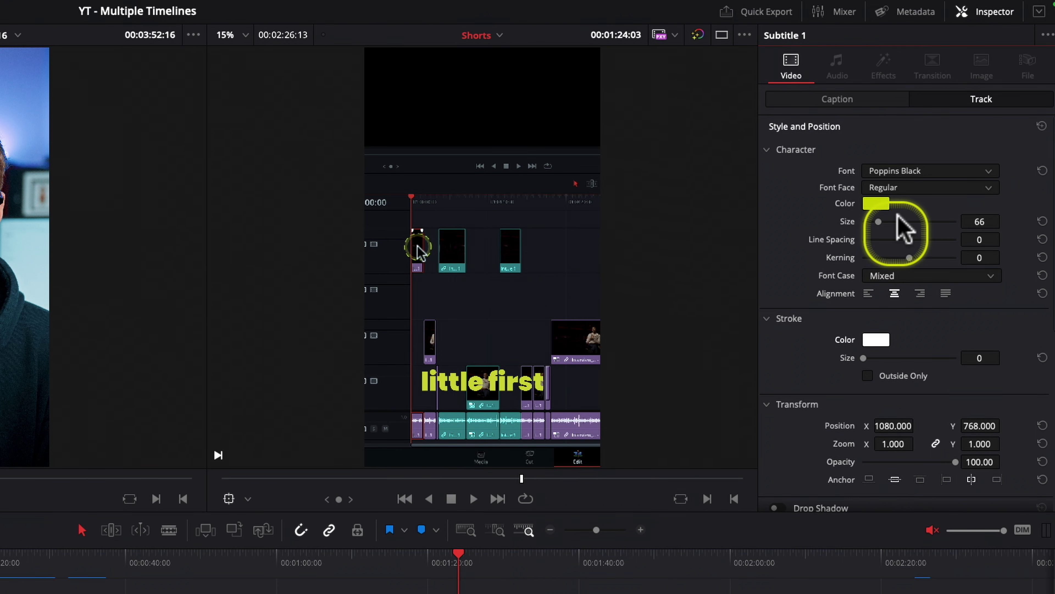
# - Enable a fully opaque, custom-sized subtitle background stretched to full width
pyautogui.scroll(-8, 827, 361)
pyautogui.click(777, 285)
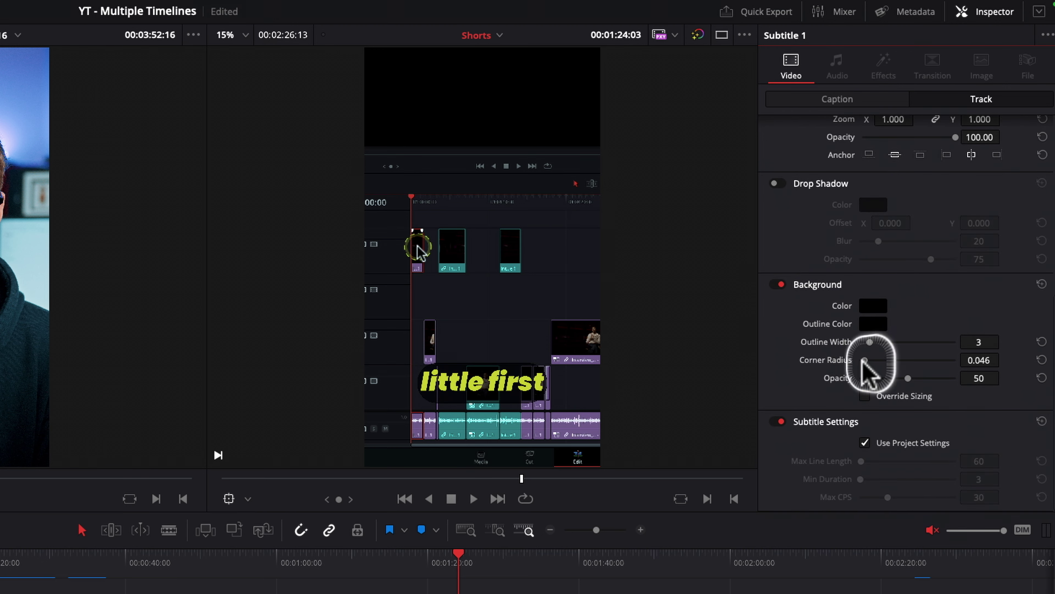
pyautogui.click(866, 395)
pyautogui.moveTo(906, 378); pyautogui.dragTo(954, 378)
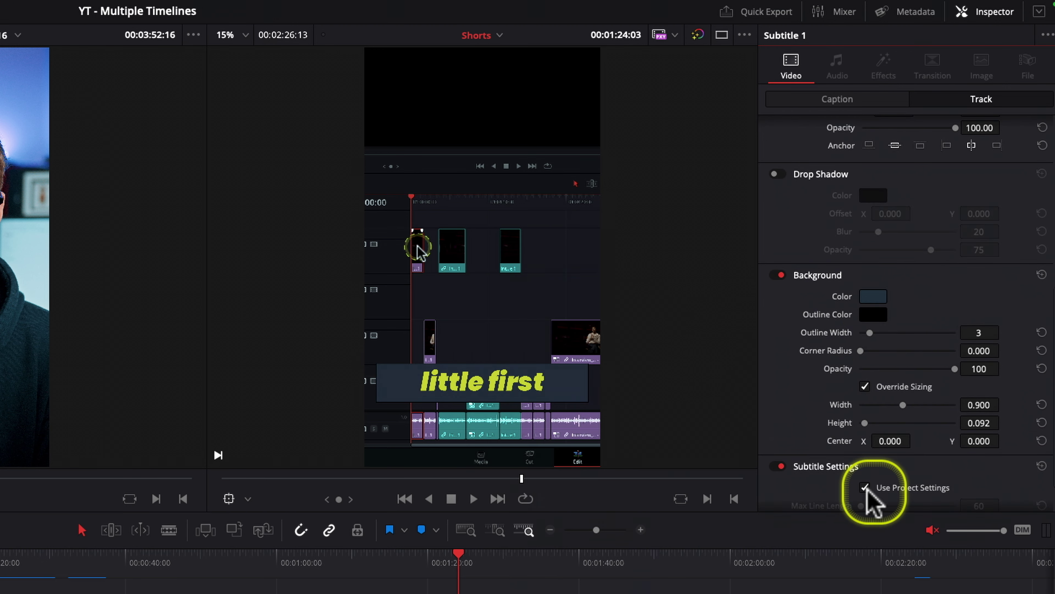
pyautogui.moveTo(865, 422); pyautogui.dragTo(919, 406)
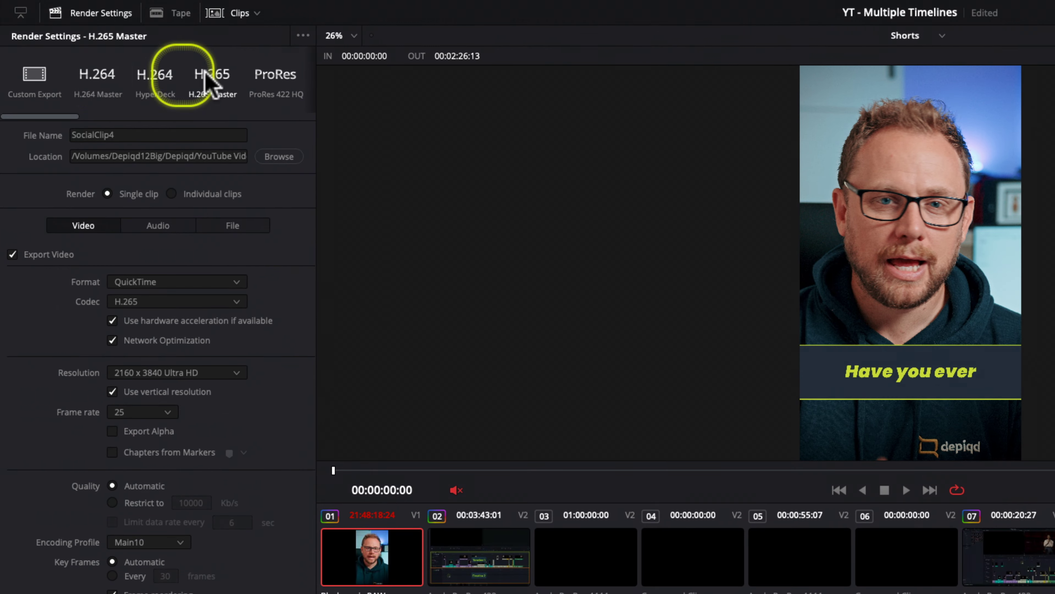
# - Switch the render preset from H.264 Master to H.265 Master
pyautogui.click(56, 46)
pyautogui.click(127, 46)
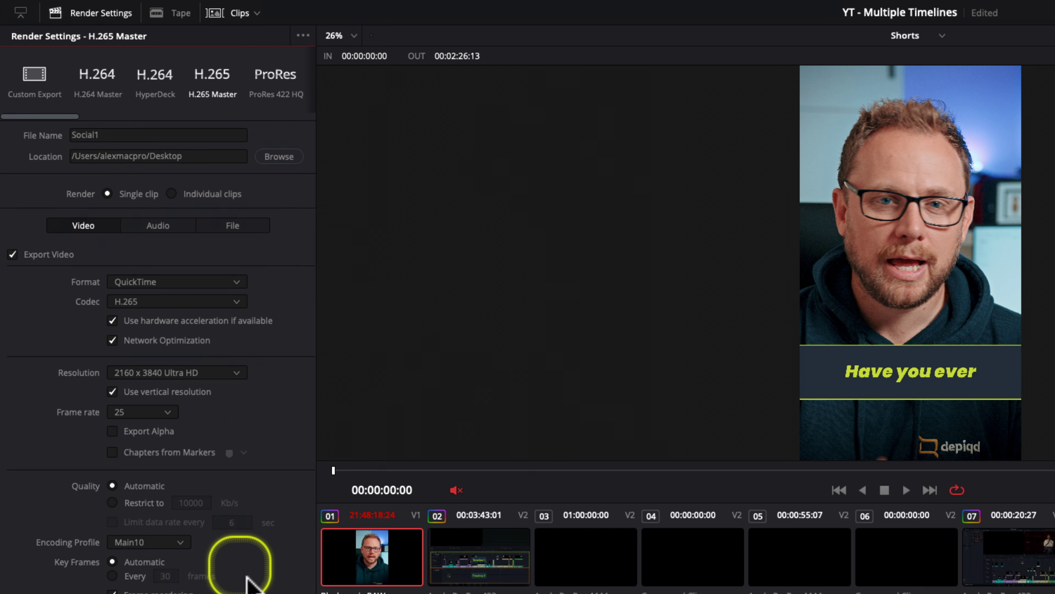
# - Burn subtitles into the video, mark the first clip's range and add it to the render queue
pyautogui.click(33, 221)
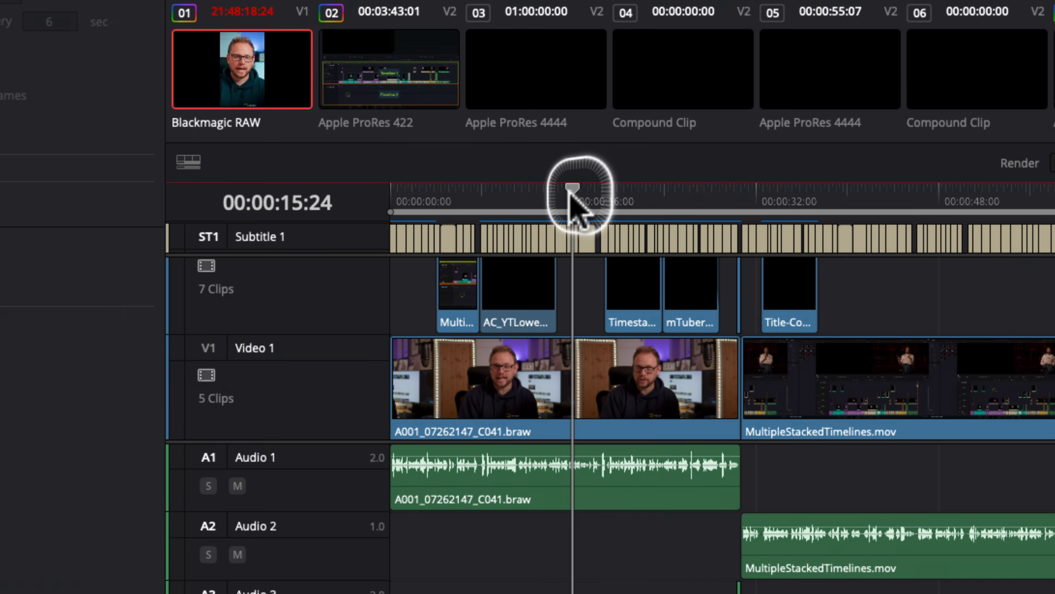
pyautogui.click(526, 189)
pyautogui.press('x')
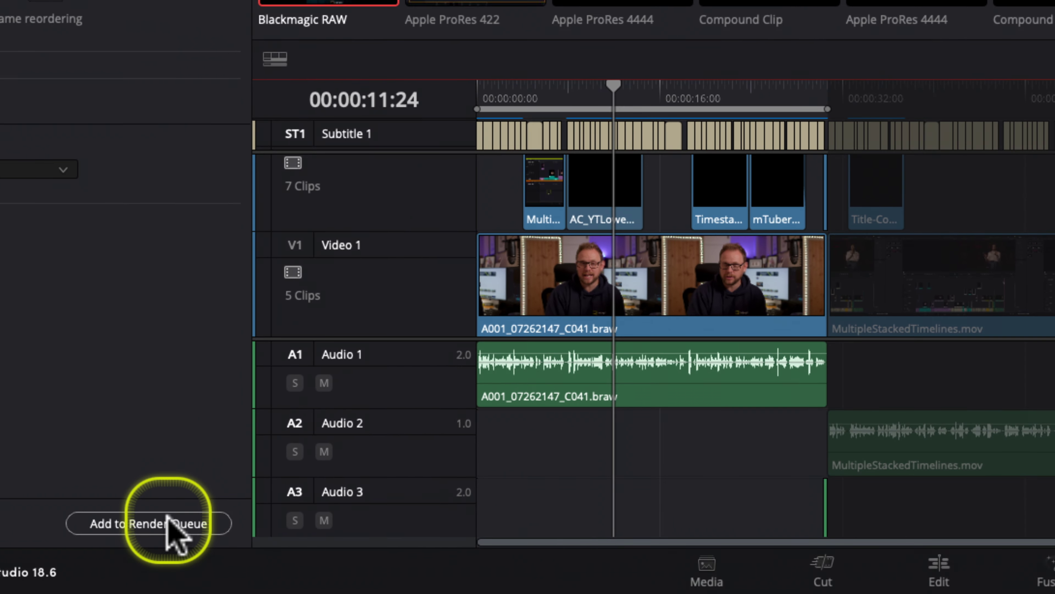
pyautogui.click(177, 523)
# - Mark the render range around a later clip for the second render job
pyautogui.click(945, 196)
pyautogui.press('x')
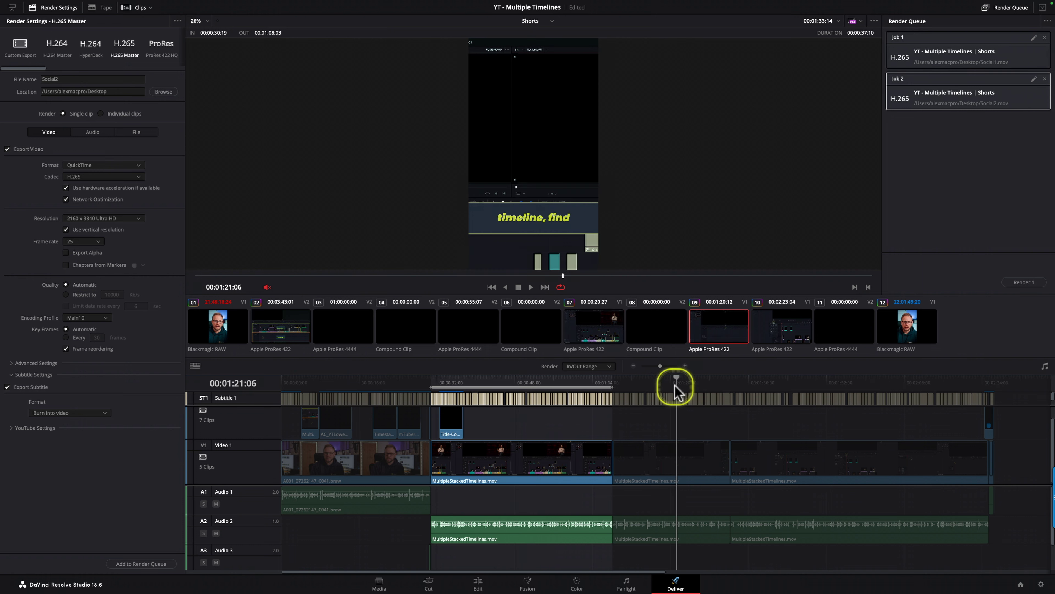
pyautogui.press('x')
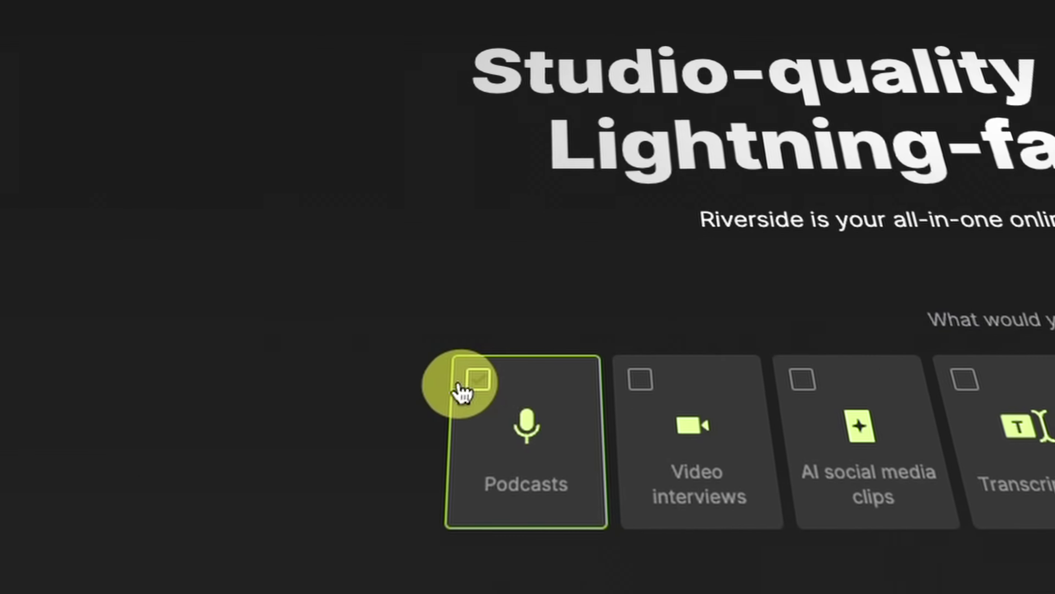
# - Tick Podcasts, Video interviews, AI social media clips, Transcriptions and Webinars on the sign-up page
pyautogui.click(467, 383)
pyautogui.click(467, 381)
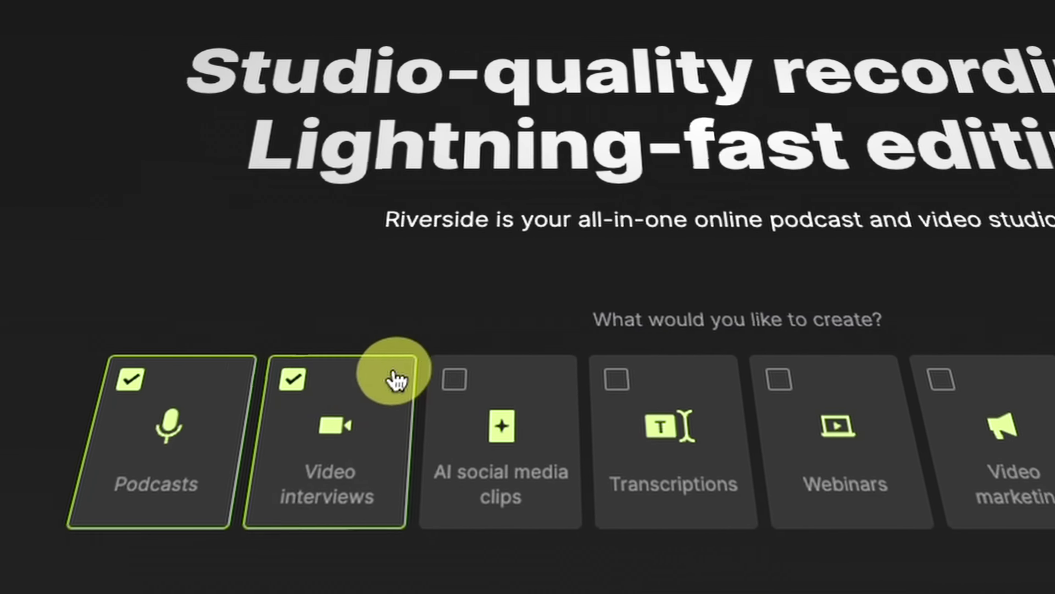
pyautogui.click(628, 379)
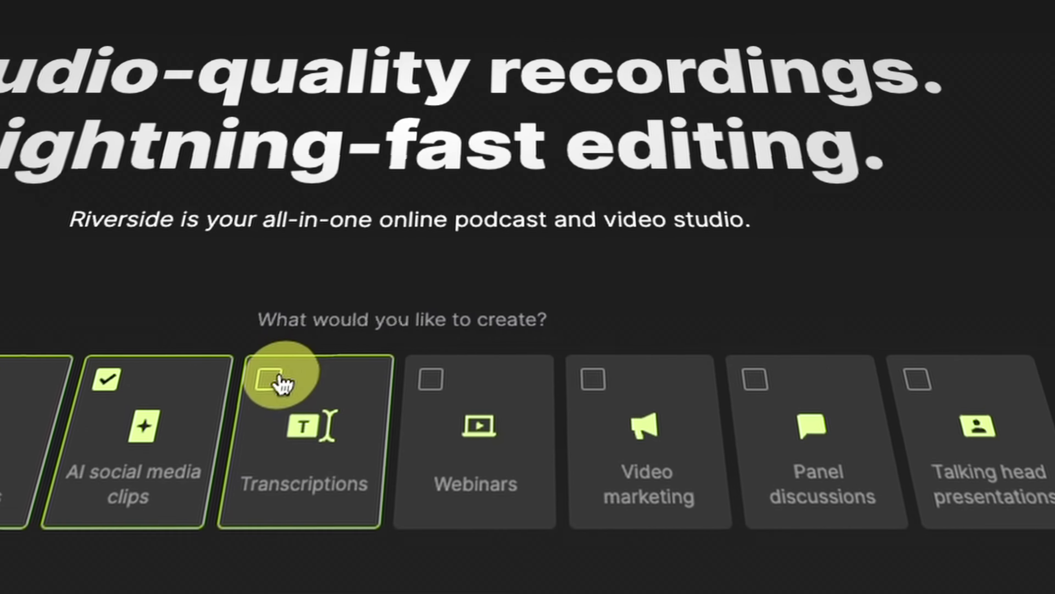
pyautogui.click(442, 379)
pyautogui.click(250, 379)
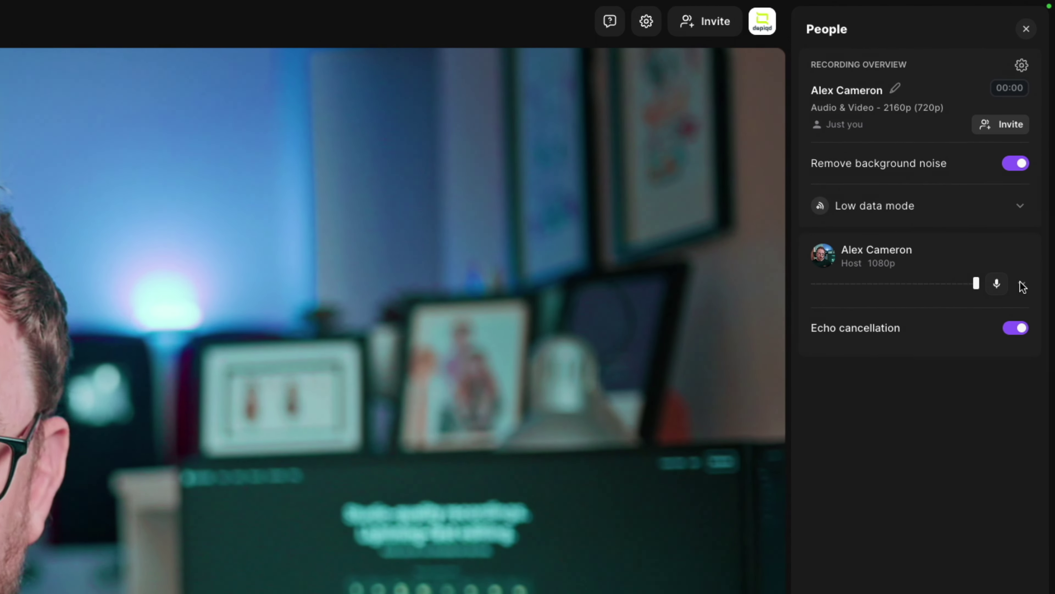
# - Expand the host's participant entry to show camera, microphone and speaker settings
pyautogui.click(1037, 154)
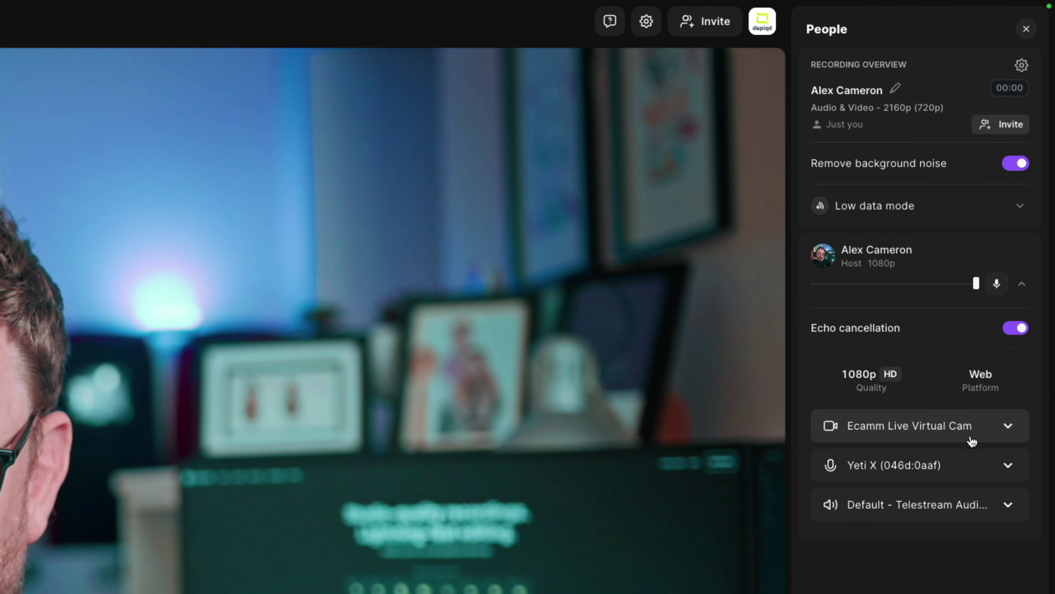